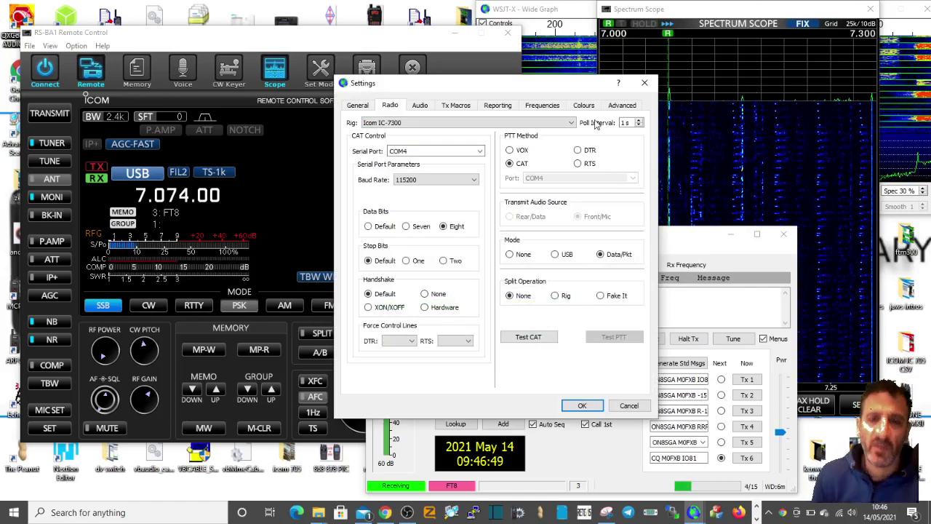
Move the Settings dialog aside and close it, leaving COM4 as the CAT serial port
drag(510, 90, 571, 114)
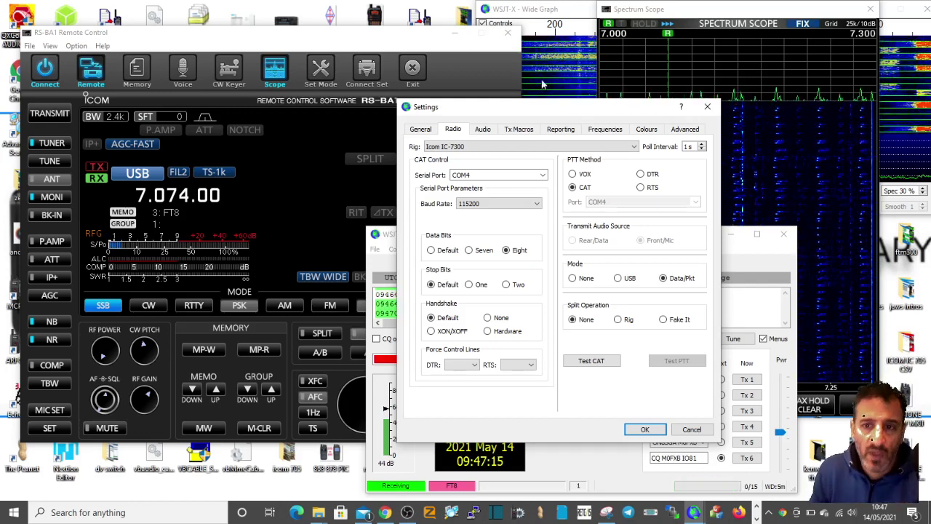
drag(541, 112, 551, 185)
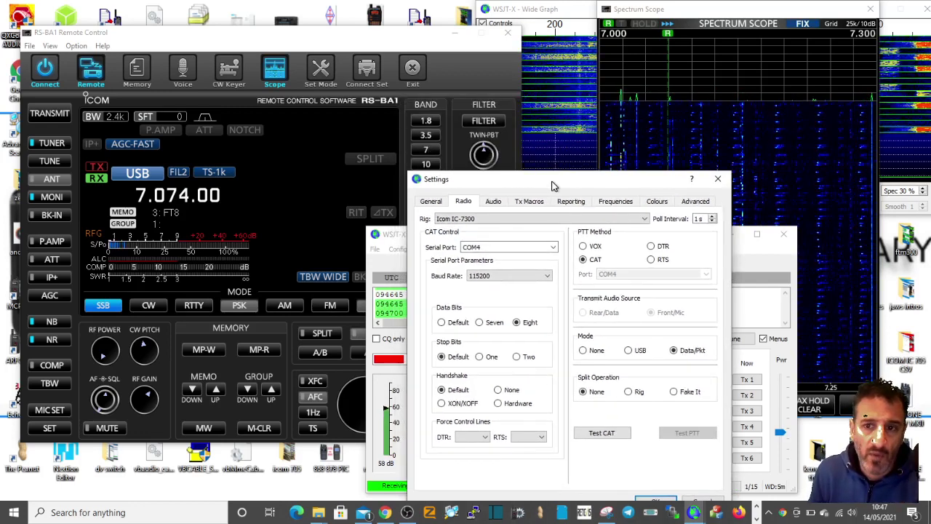
click(717, 179)
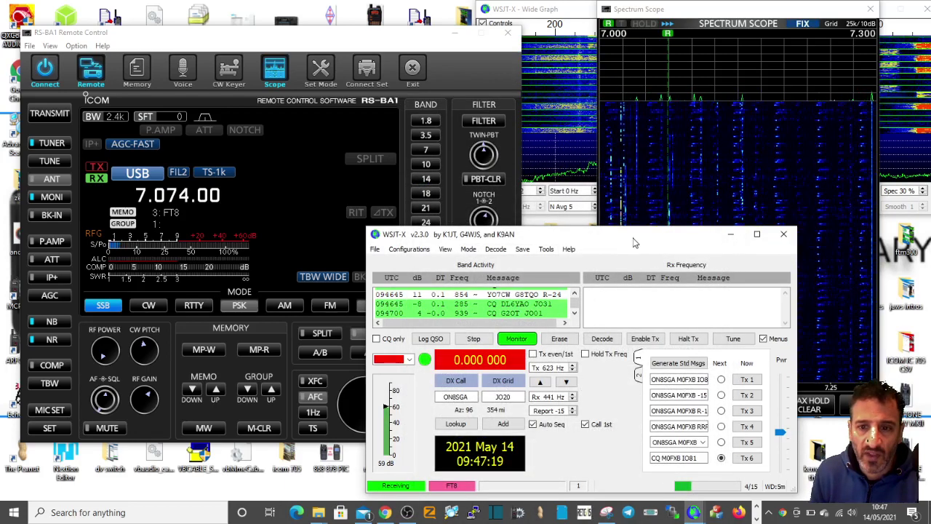
Move WSJT-X and the Spectrum Scope aside, tuning from the spectrum near 7.133.41
drag(615, 234, 605, 459)
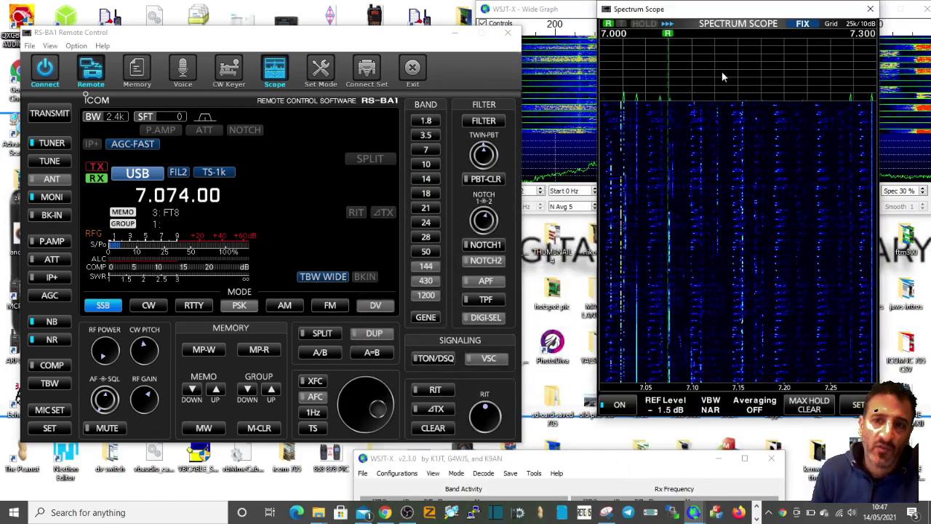
click(722, 140)
drag(669, 9, 626, 41)
click(193, 178)
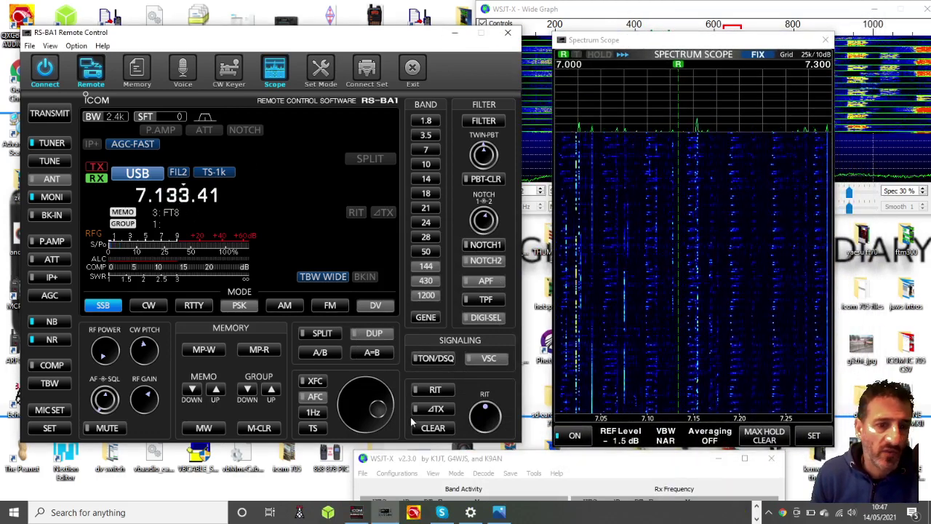
Turn the RS-BA1 main tuning dial until the display reads 7.151.00
scroll(367, 398, up, 16)
scroll(367, 393, up, 6)
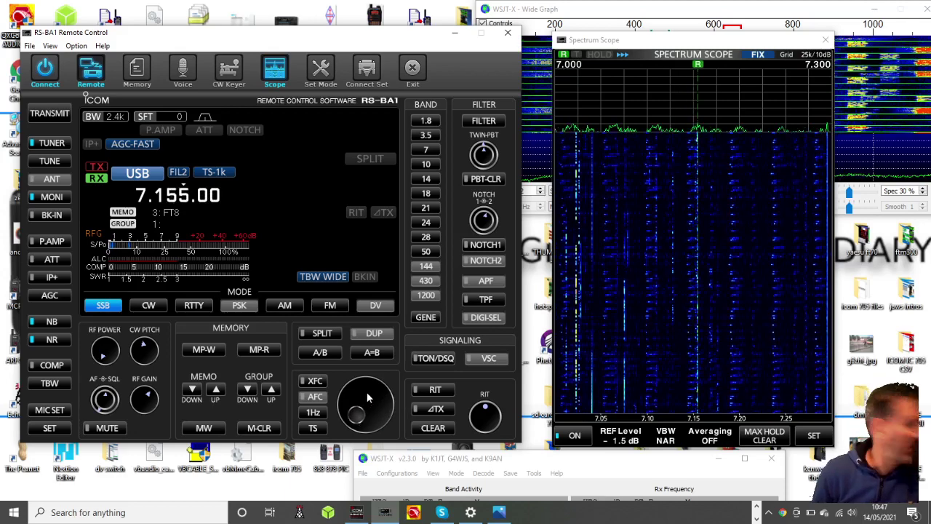
scroll(366, 394, down, 8)
scroll(366, 399, up, 4)
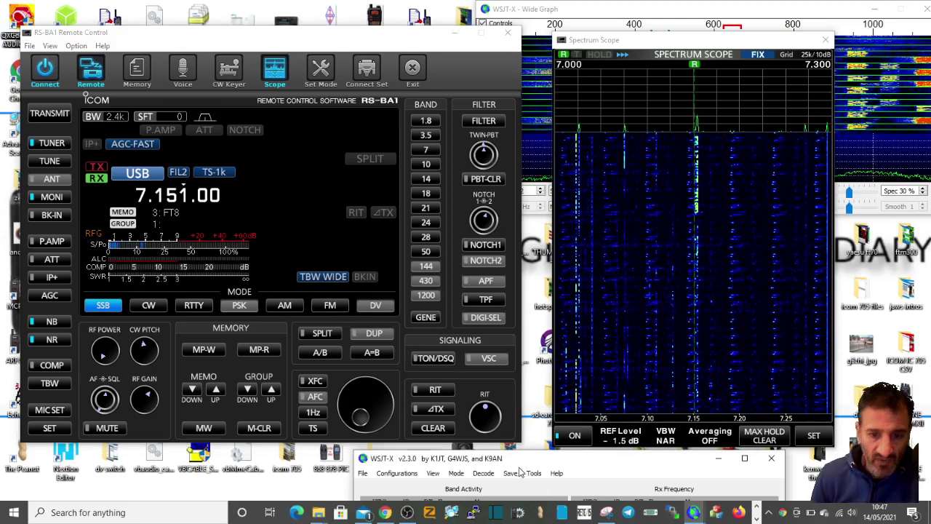
Make WSJT-X taller and wider at the top of the screen, then bring up Icom Remote Utility
drag(535, 460, 396, 52)
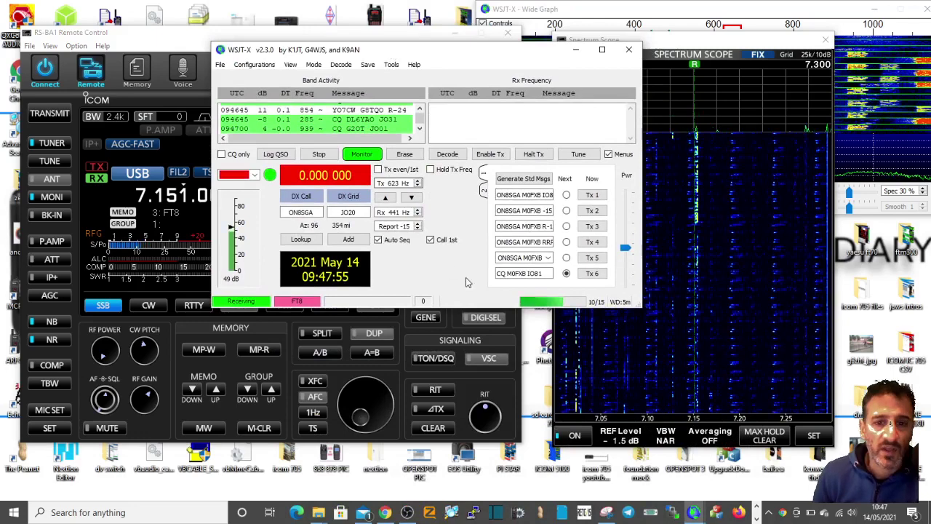
drag(467, 306, 469, 450)
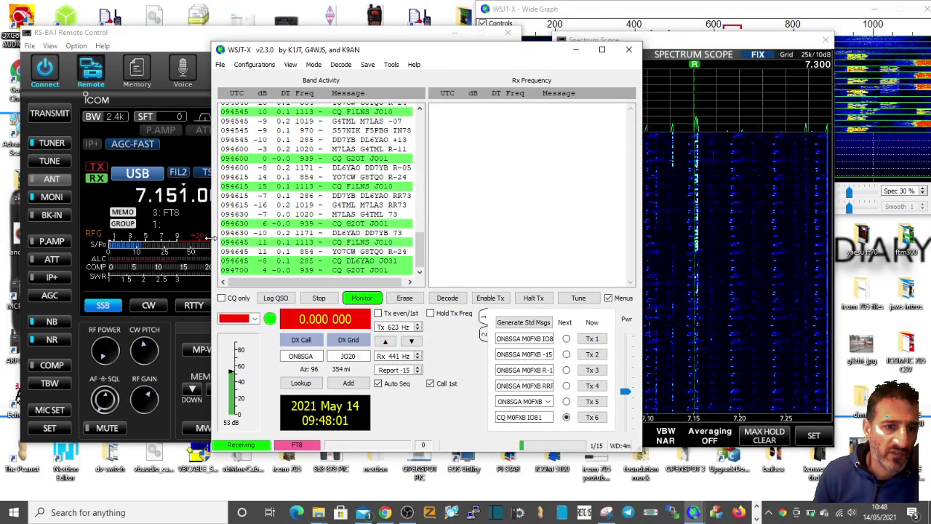
drag(210, 237, 75, 238)
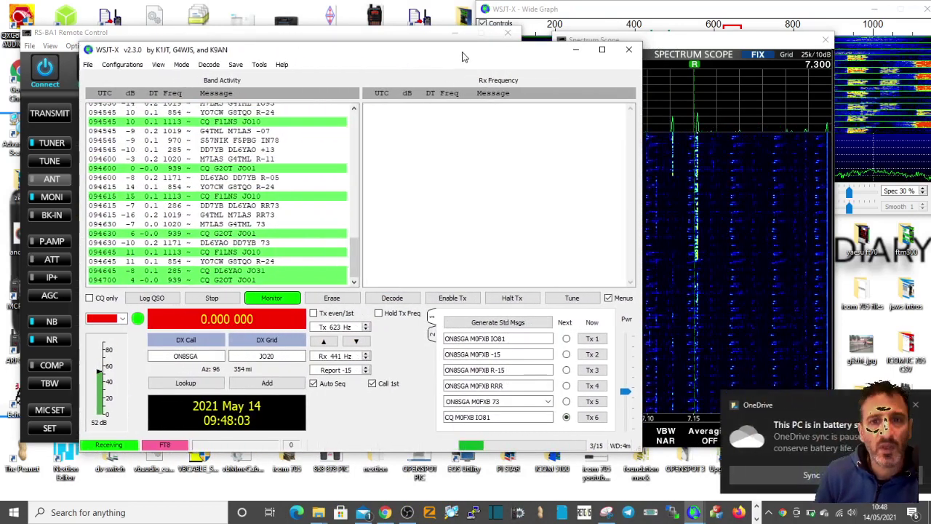
drag(461, 50, 566, 47)
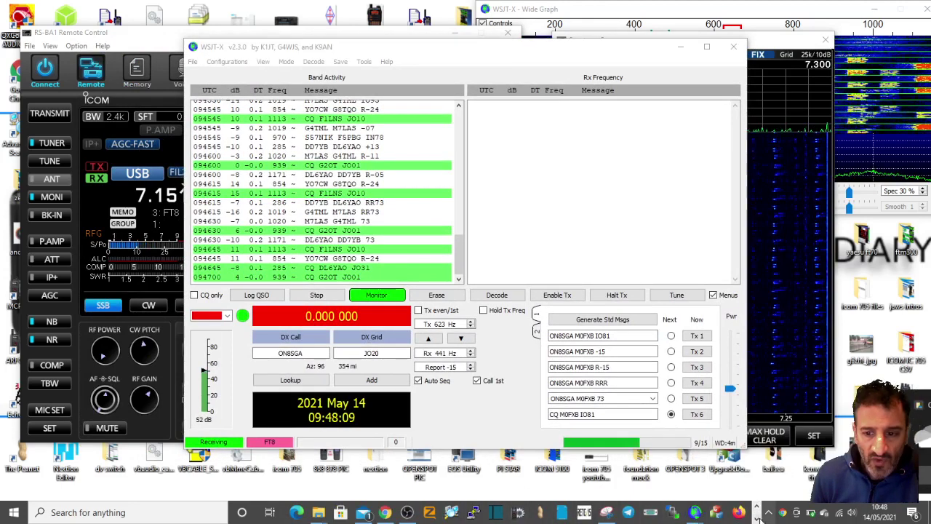
click(356, 512)
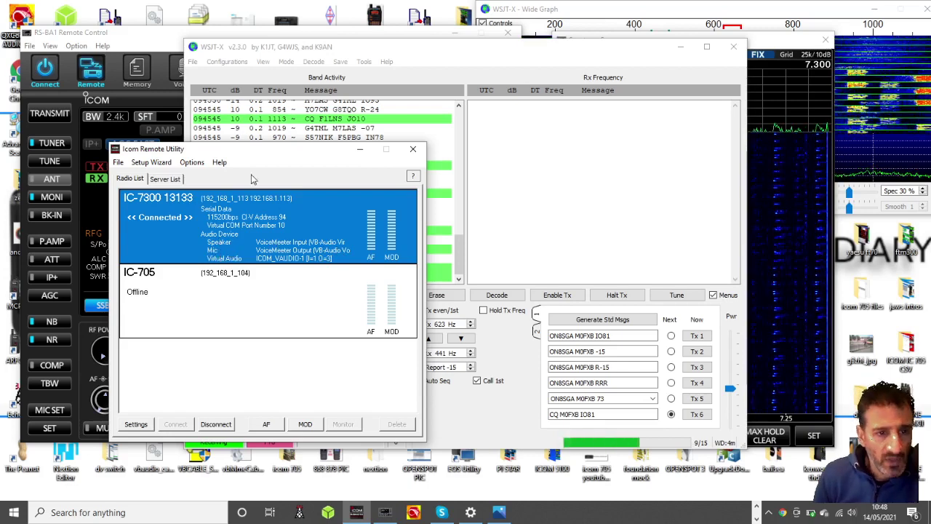
Confirm the 192_168_1_113 server is connected in the Server List, then minimize the utility
click(166, 179)
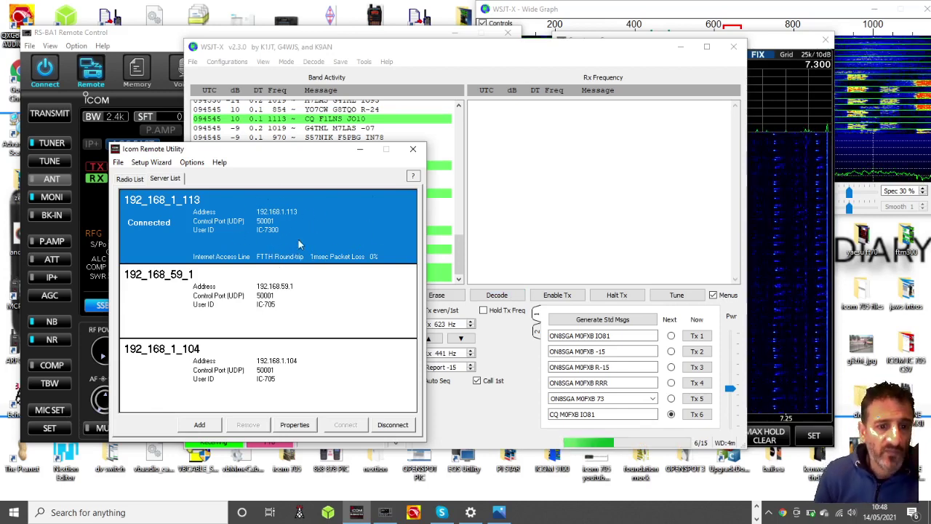
click(362, 151)
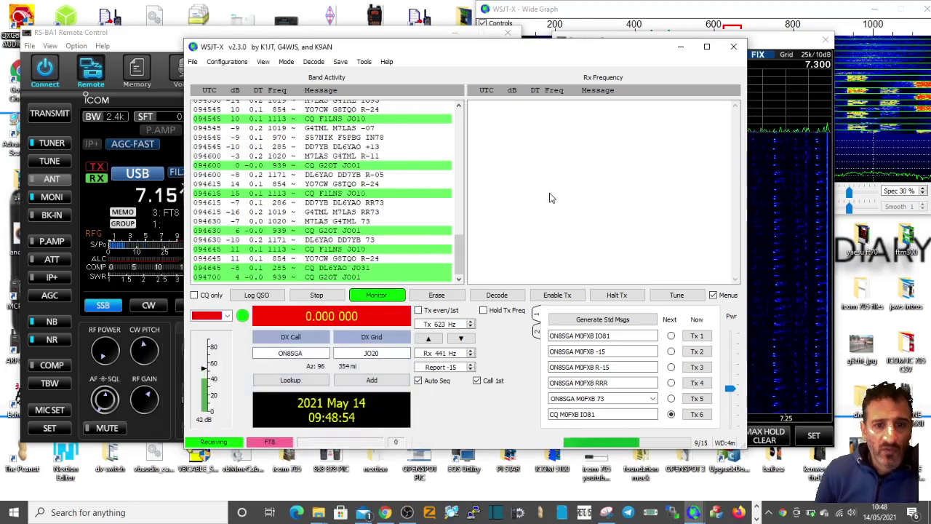
click(707, 46)
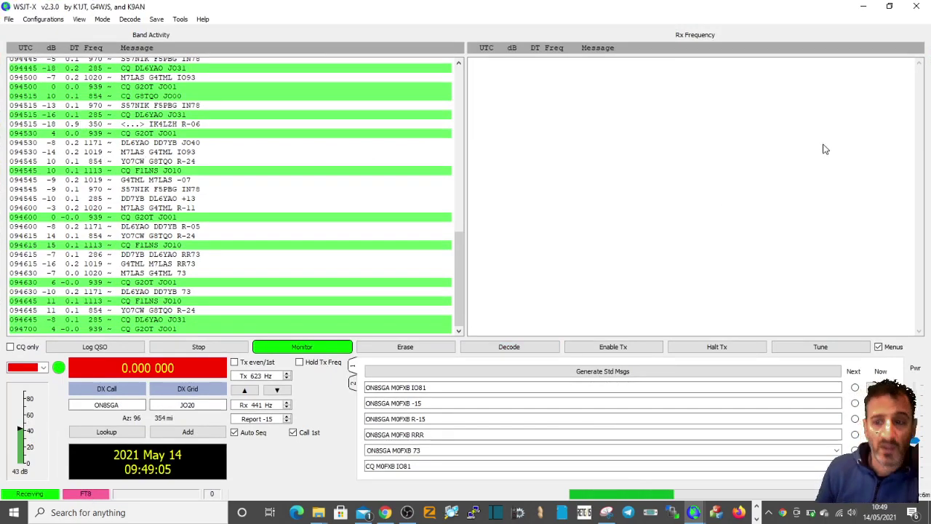
click(888, 7)
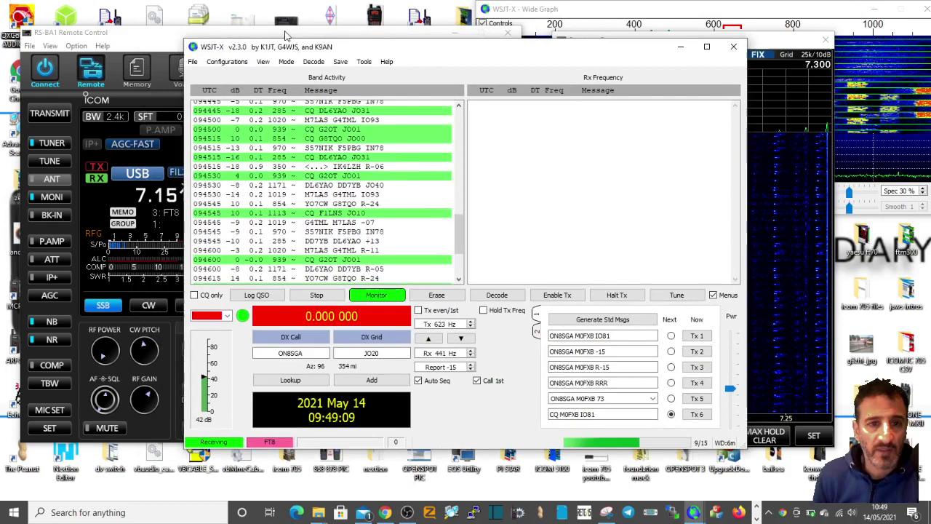
click(193, 61)
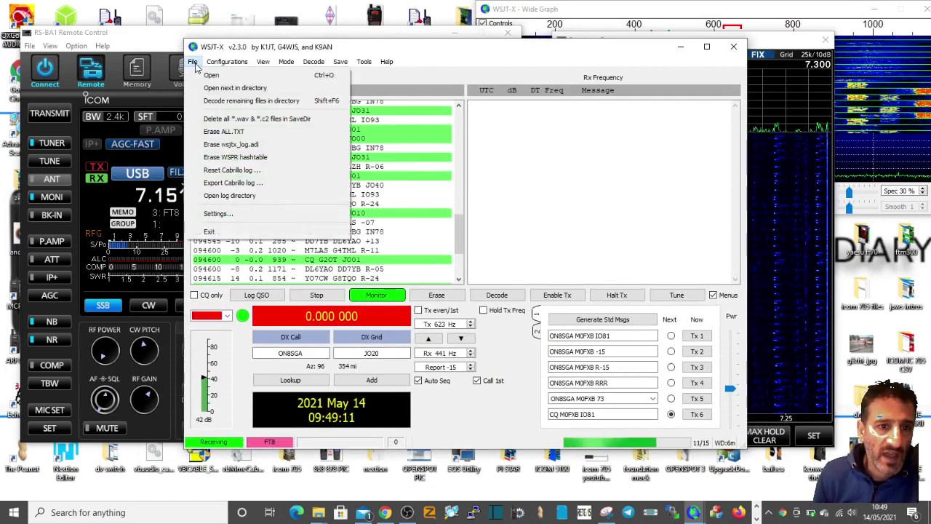
click(231, 213)
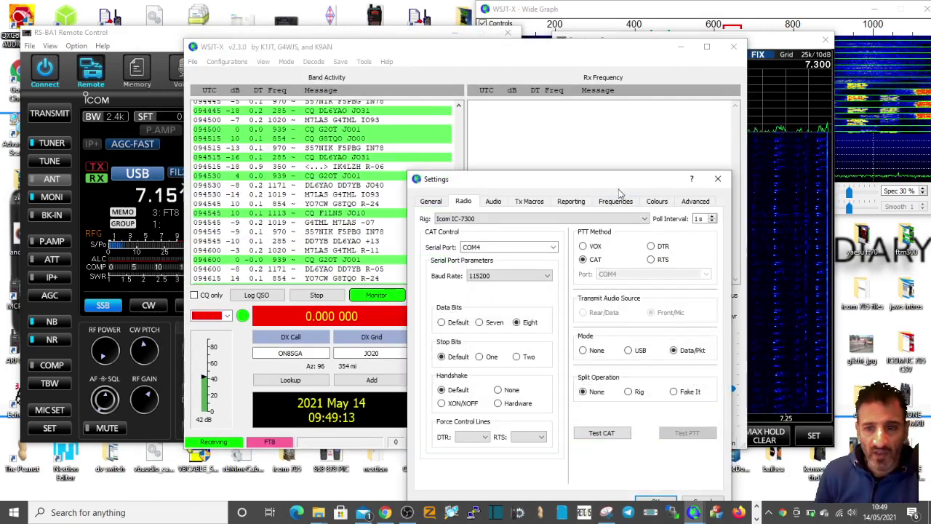
drag(619, 190, 582, 103)
drag(364, 253, 158, 251)
drag(491, 96, 499, 68)
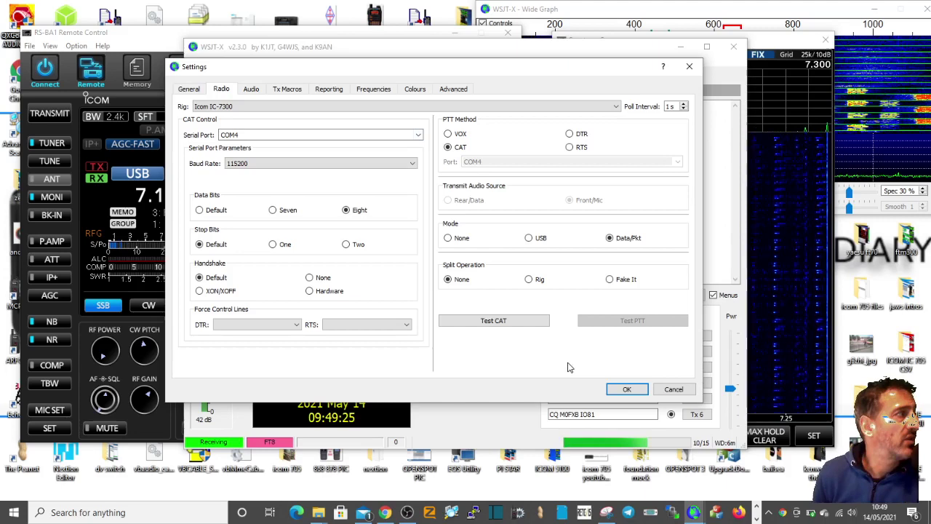
click(626, 389)
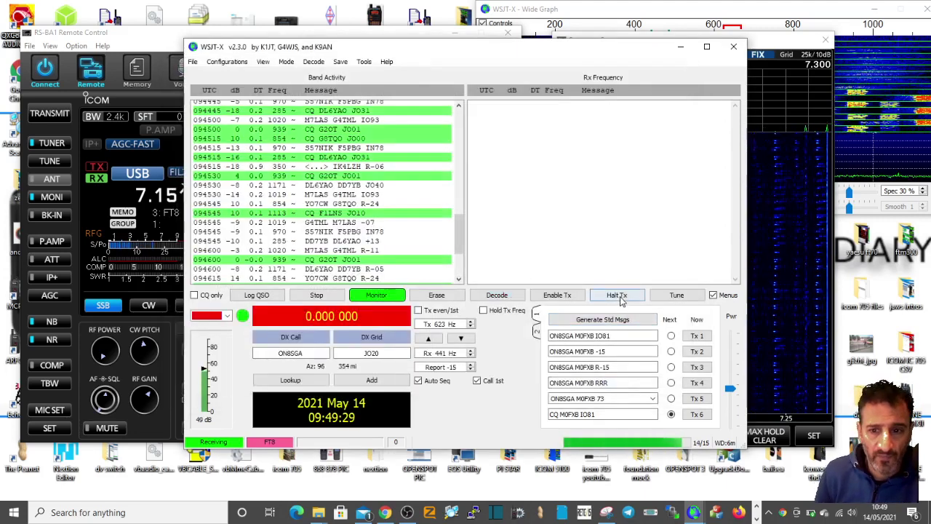
Stop the tune transmission and switch WSJT-X to the 40m band at 7.074 MHz
click(673, 296)
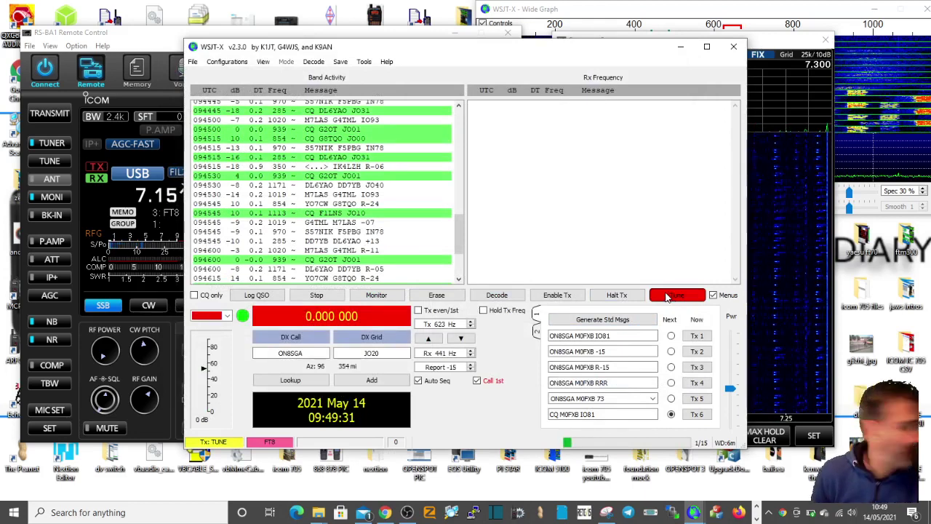
click(666, 297)
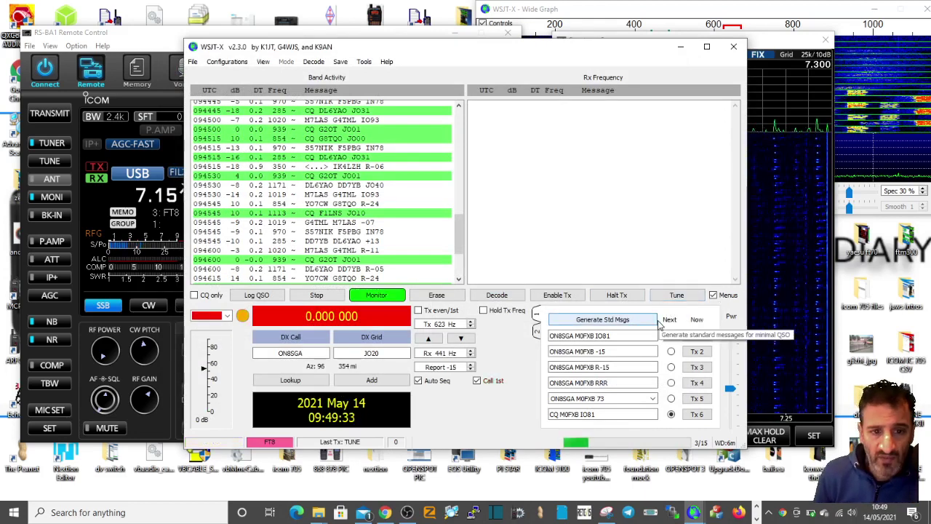
click(227, 315)
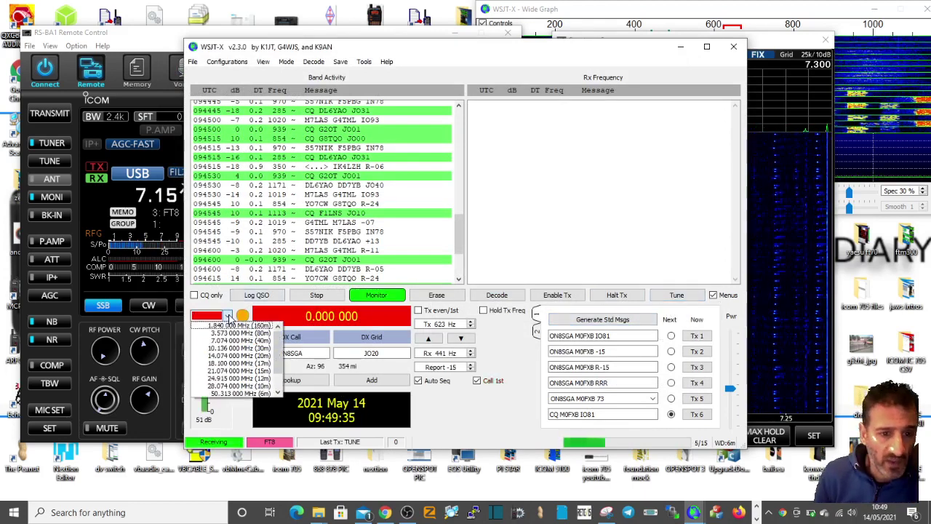
click(227, 340)
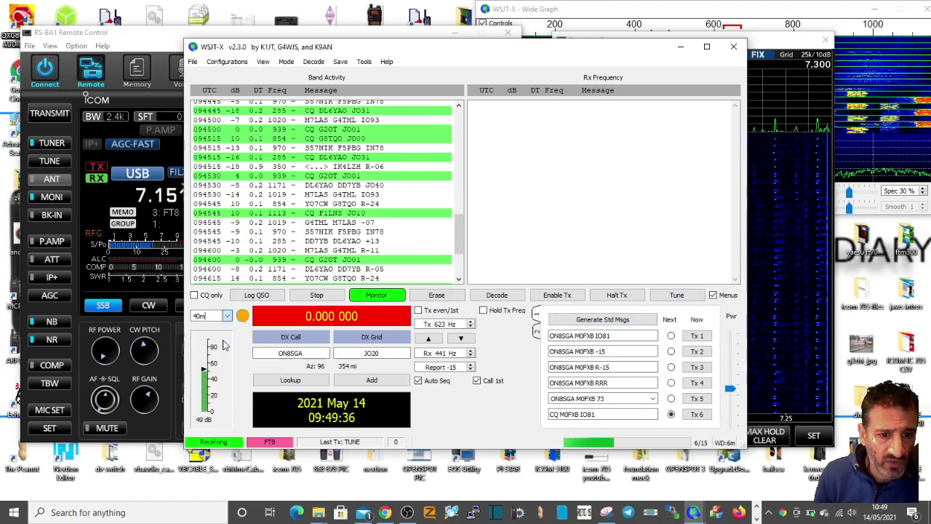
Toggle Tune on and off twice, then go to File > Settings, raising the Rig Control Error
click(684, 299)
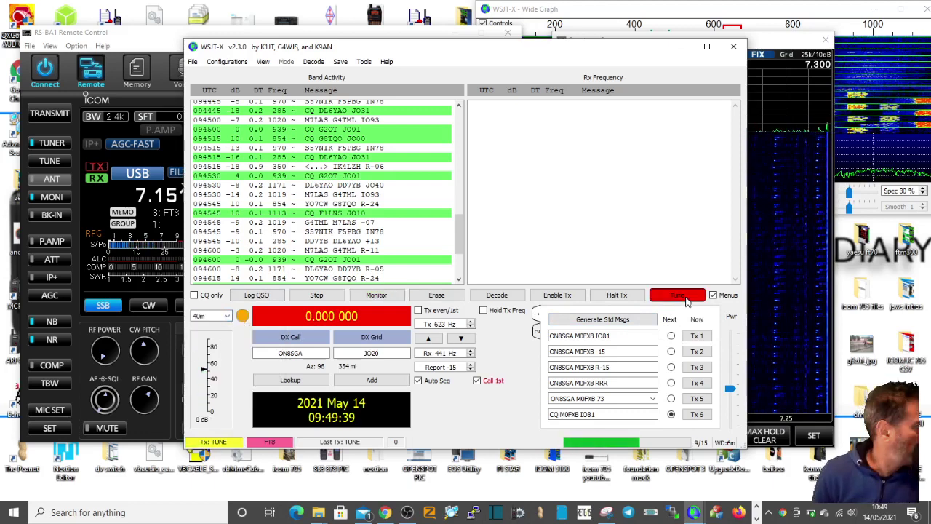
click(686, 302)
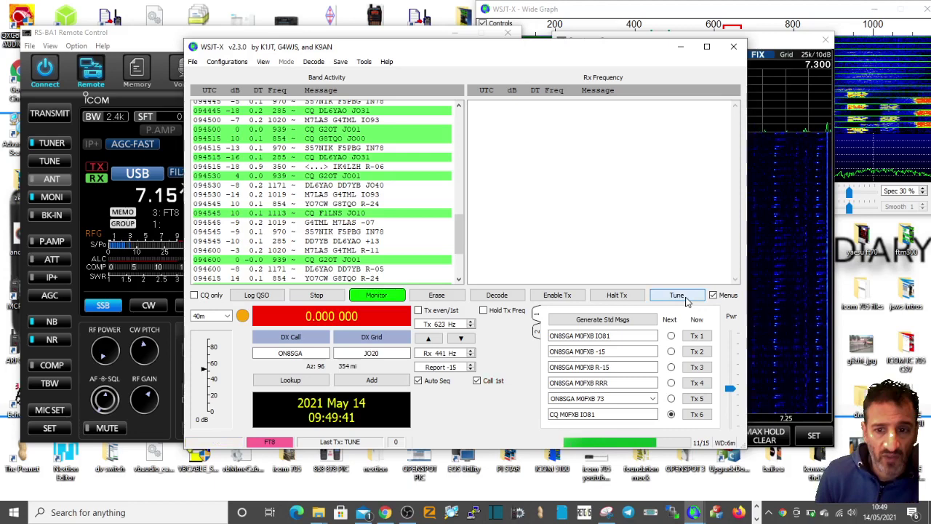
click(686, 301)
click(686, 301)
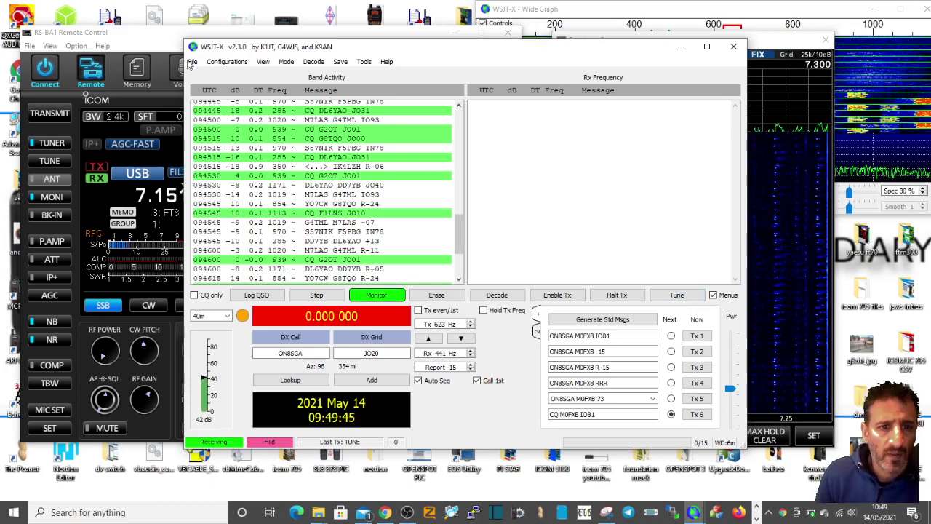
click(216, 61)
mouse_move(193, 62)
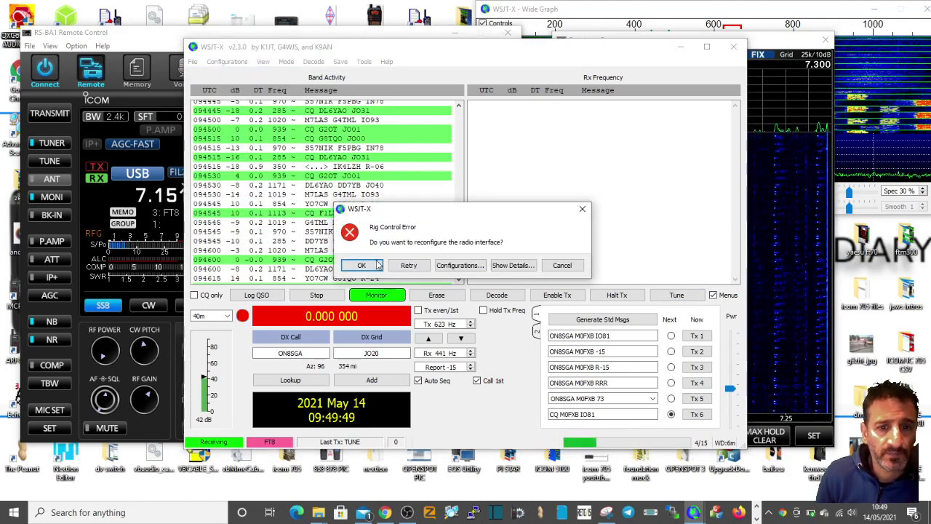
Accept reconfiguring the radio and set the CAT serial port to COM10, saving with OK
click(367, 265)
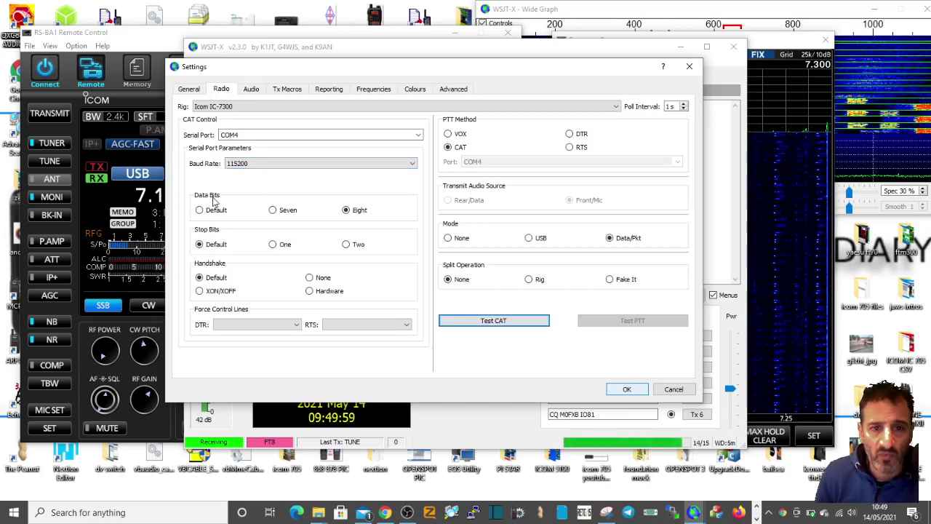
click(418, 135)
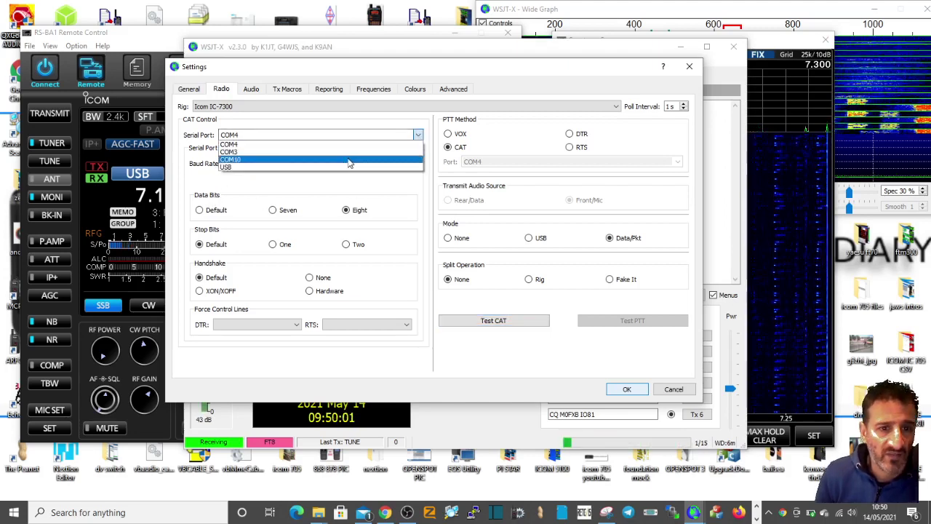
click(349, 157)
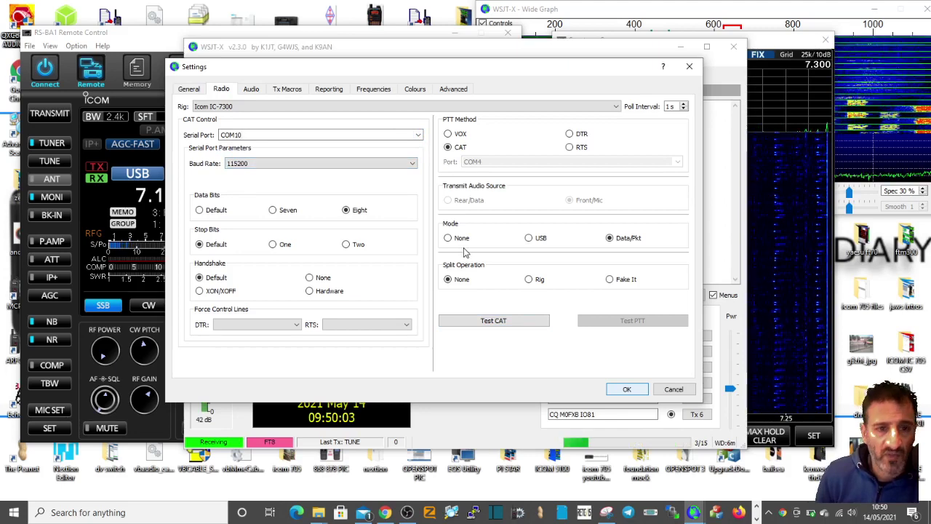
click(620, 388)
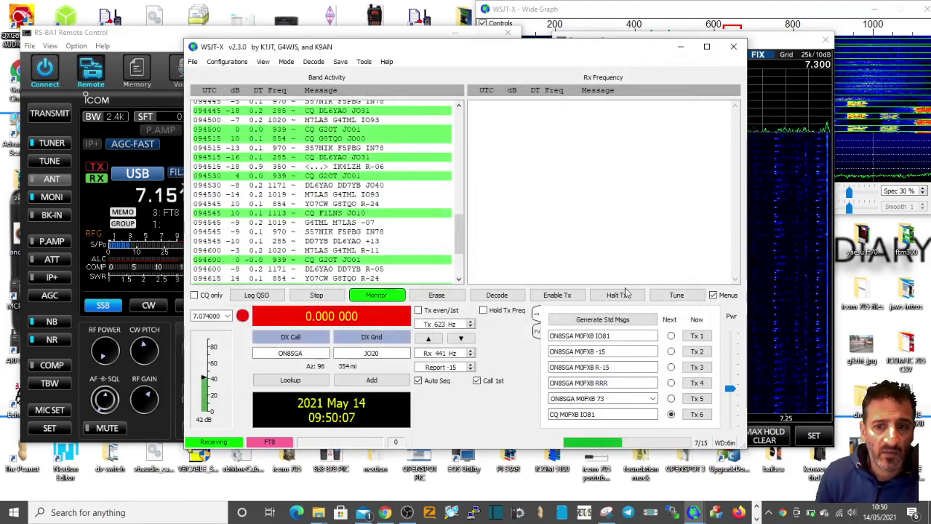
Run a quick Tune test, then reopen Settings and test CAT on COM10
click(664, 298)
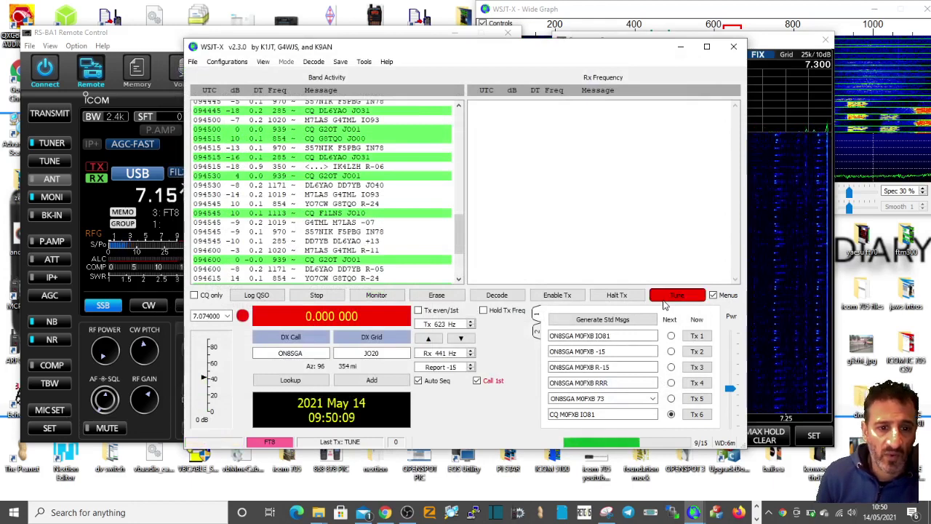
click(664, 298)
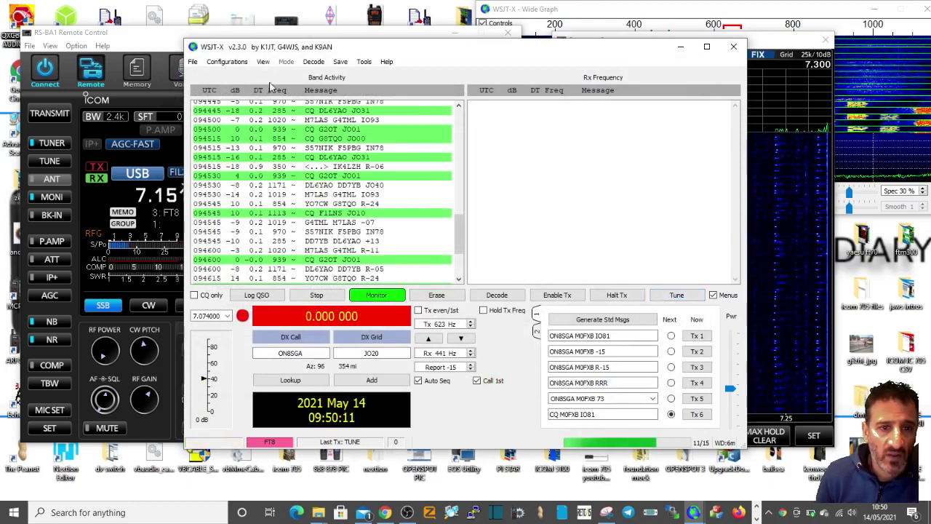
click(191, 63)
click(230, 218)
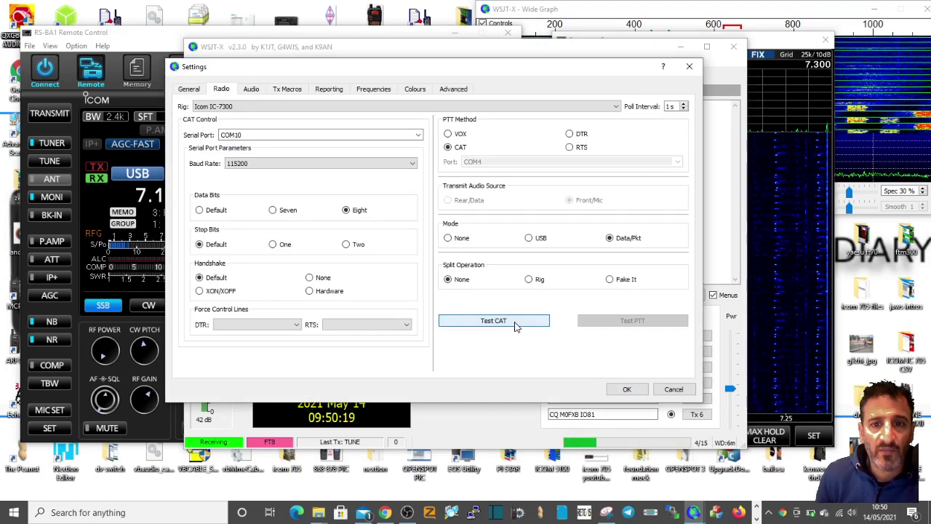
click(515, 325)
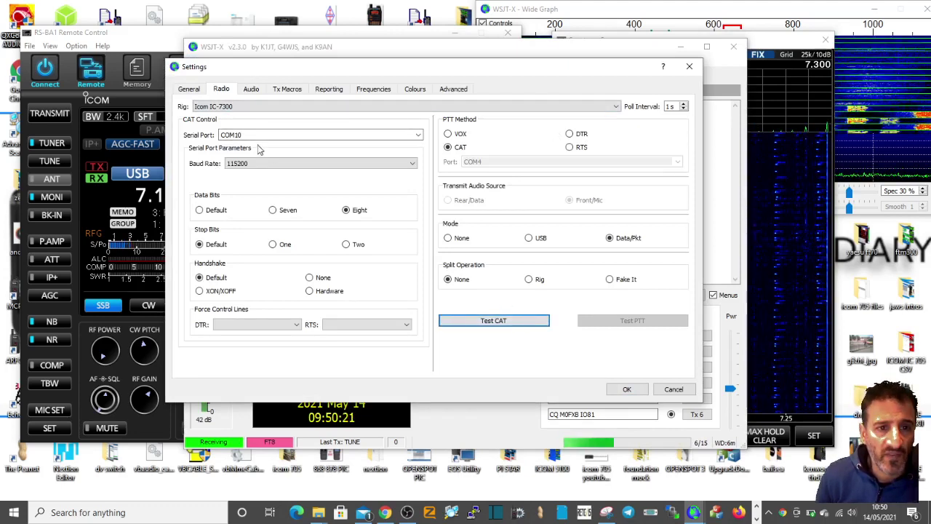
Switch the CAT serial port to COM3, test CAT again, and save with OK
click(419, 136)
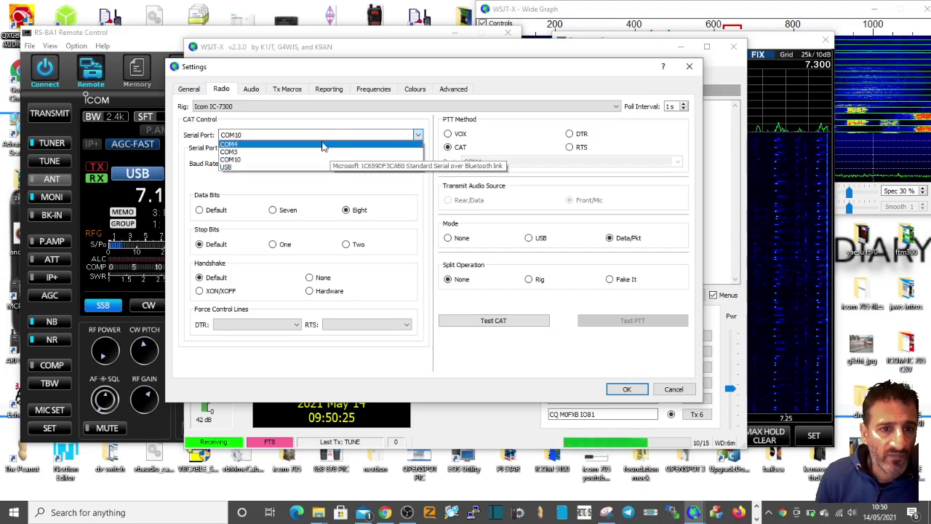
click(300, 152)
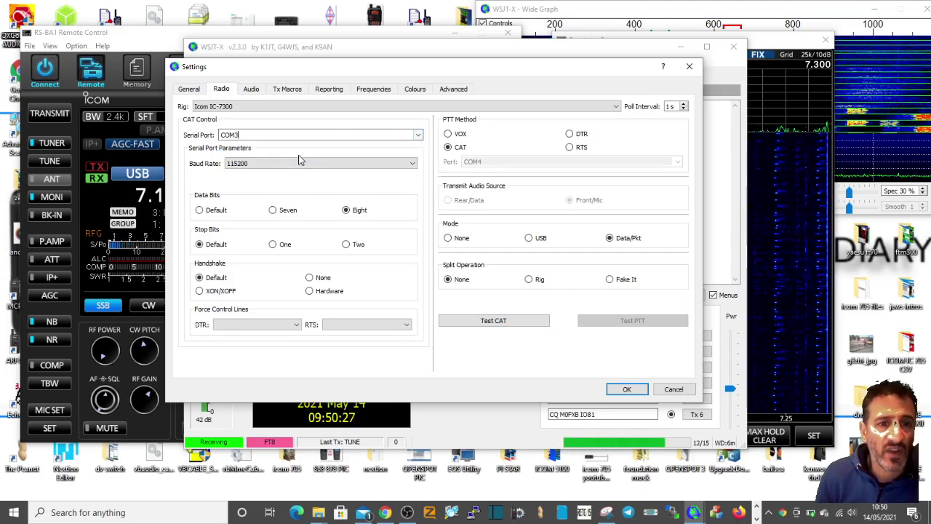
click(512, 323)
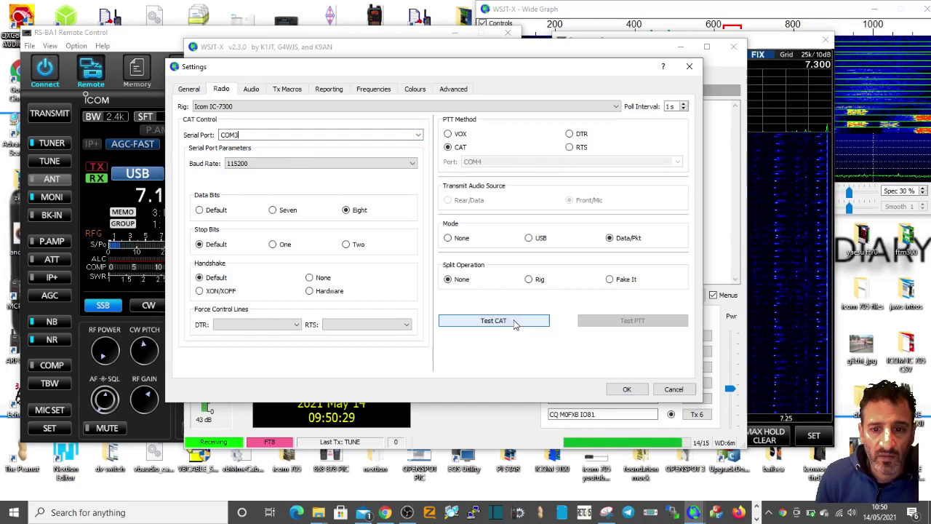
click(627, 390)
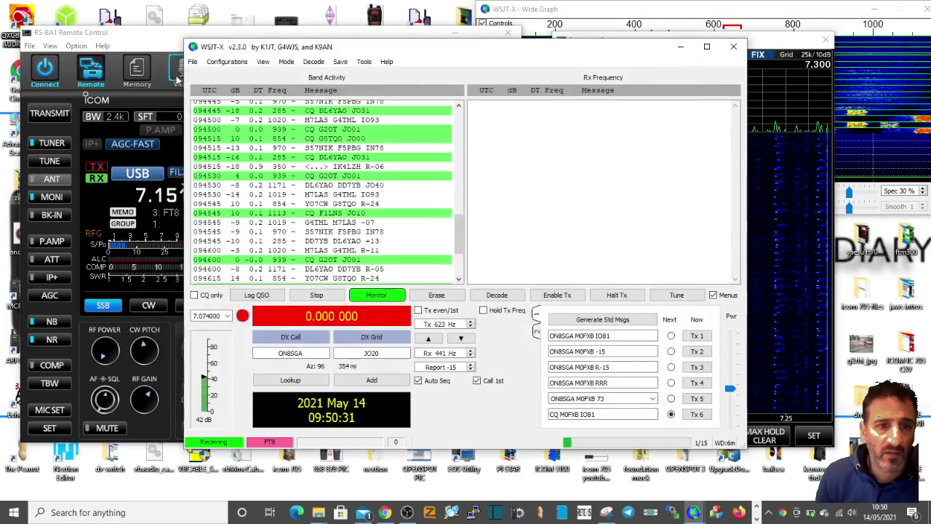
Reopen File > Settings to check the COM3 radio setup, then close it unchanged
click(192, 62)
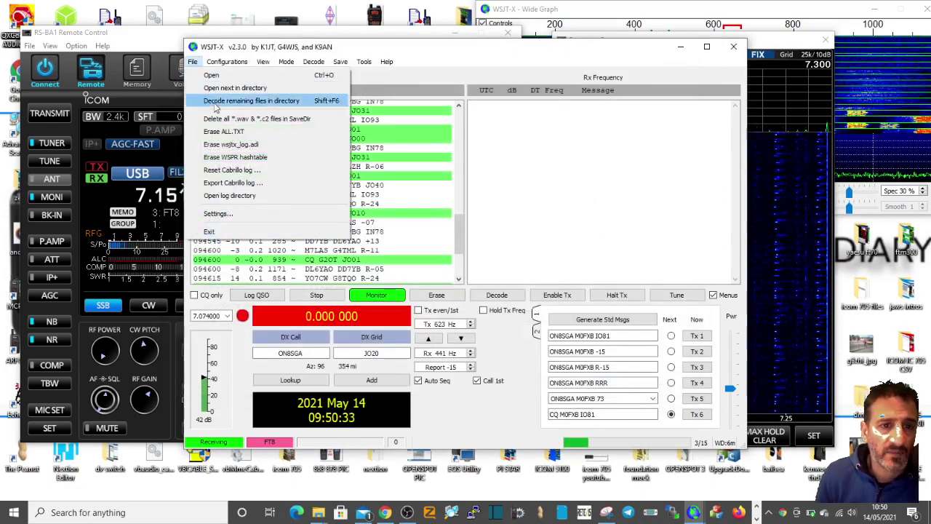
click(234, 215)
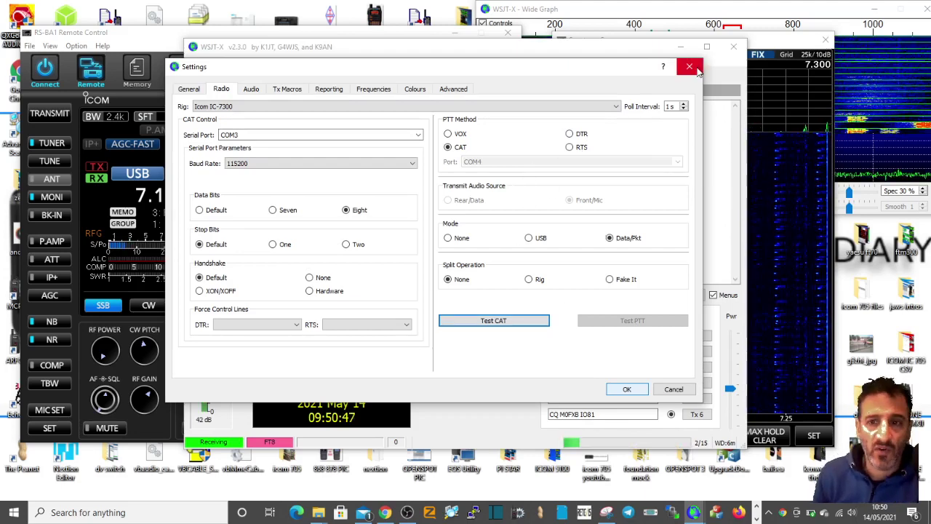
click(691, 68)
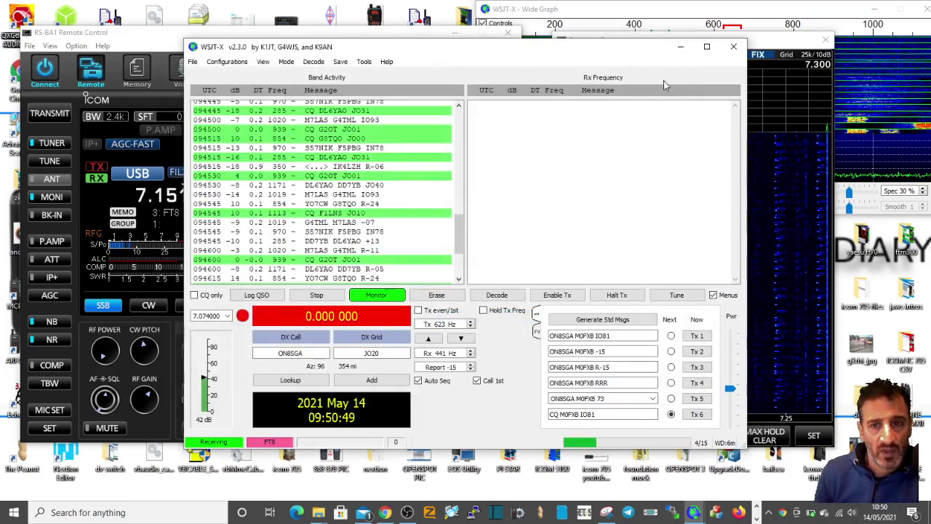